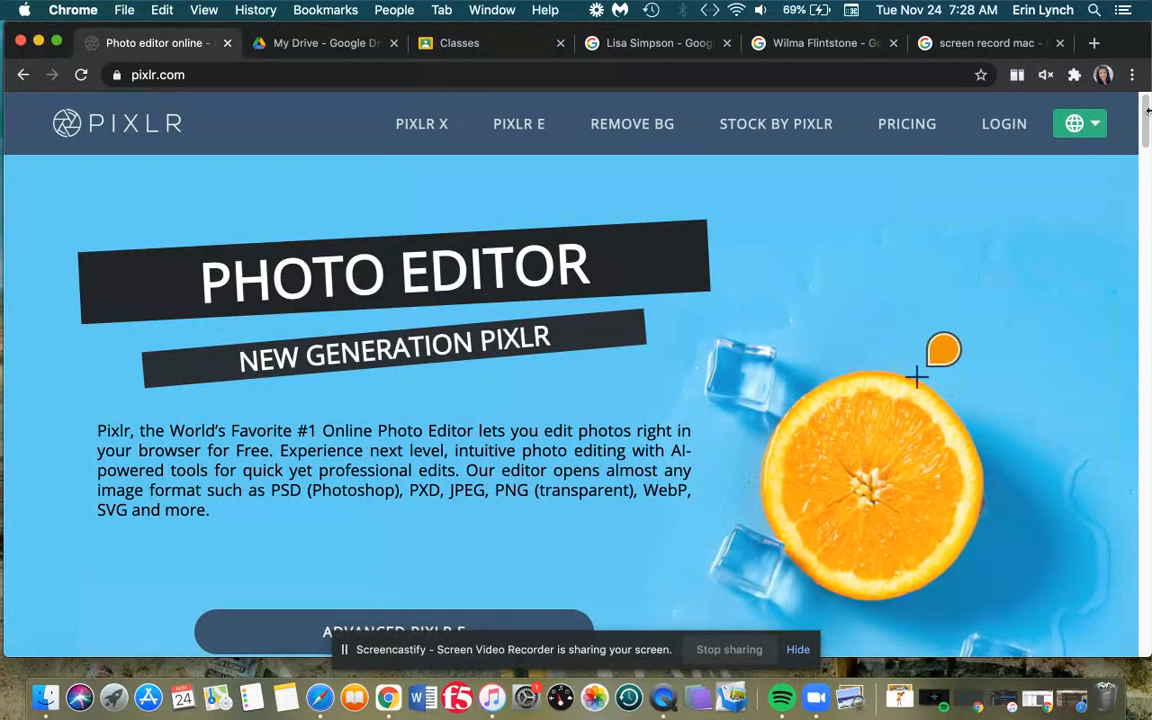
- Scroll down pixlr.com and launch the Advanced Pixlr E editor
scroll(1146, 113, "down", 5)
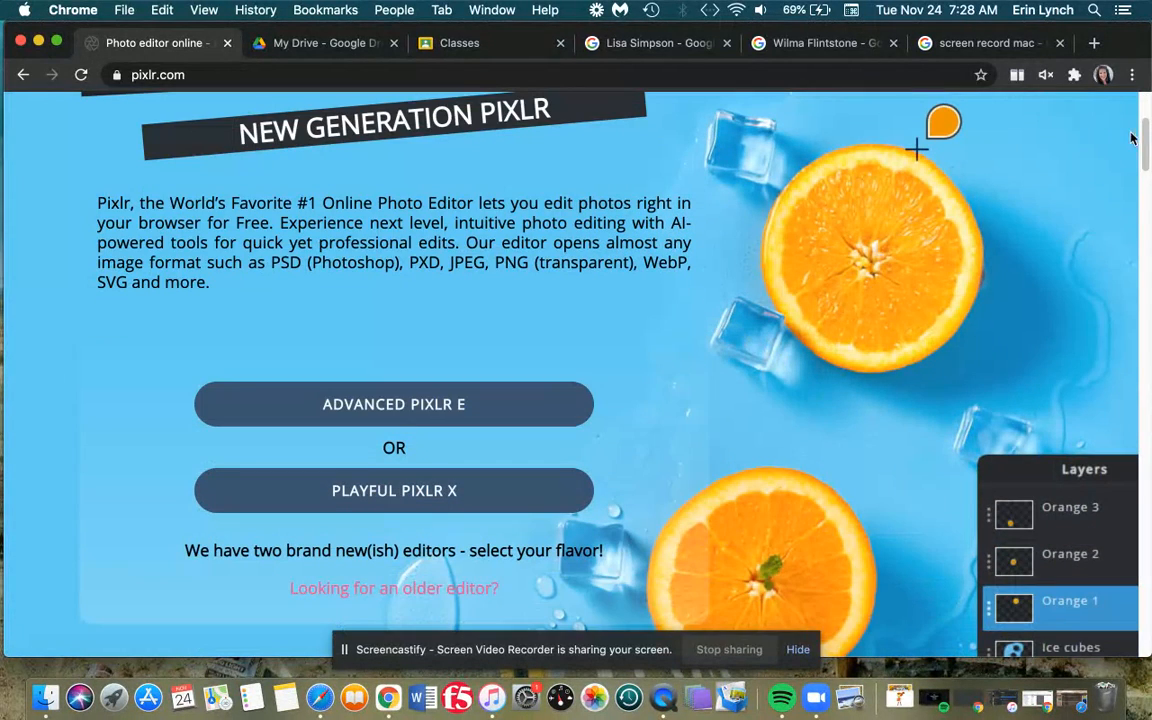
left_click(338, 419)
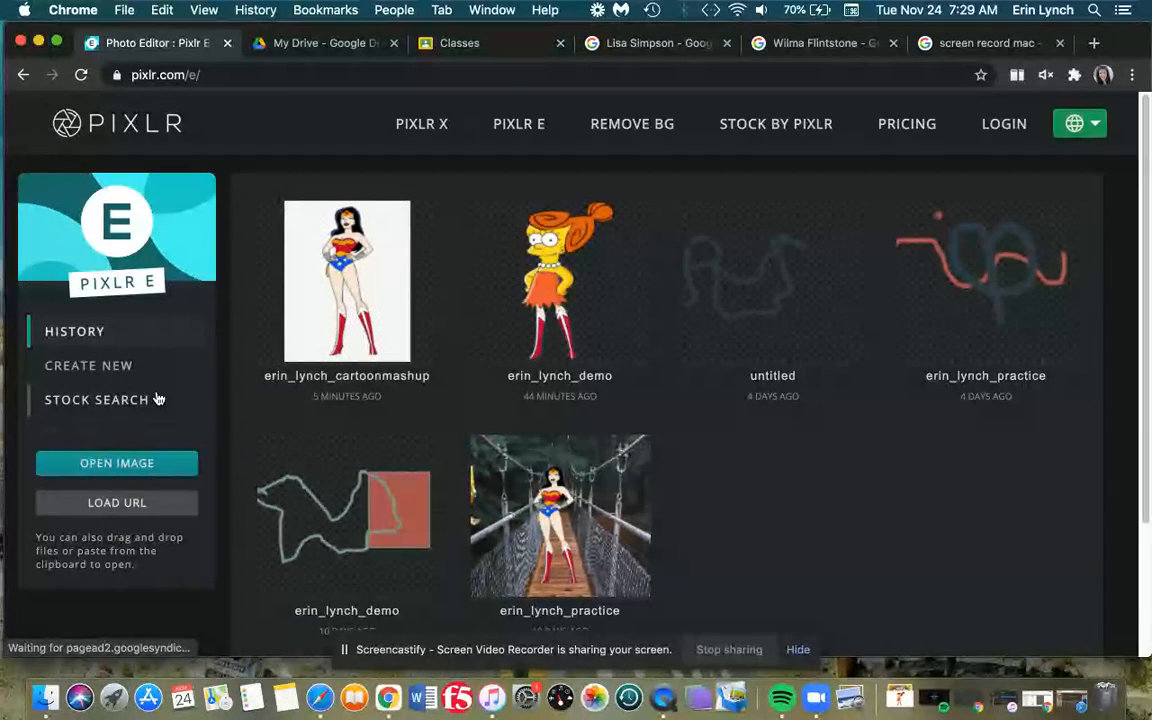
- Create a new Full HD 1920×1080 blank image, replacing 'Untitled' with the project name
left_click(85, 367)
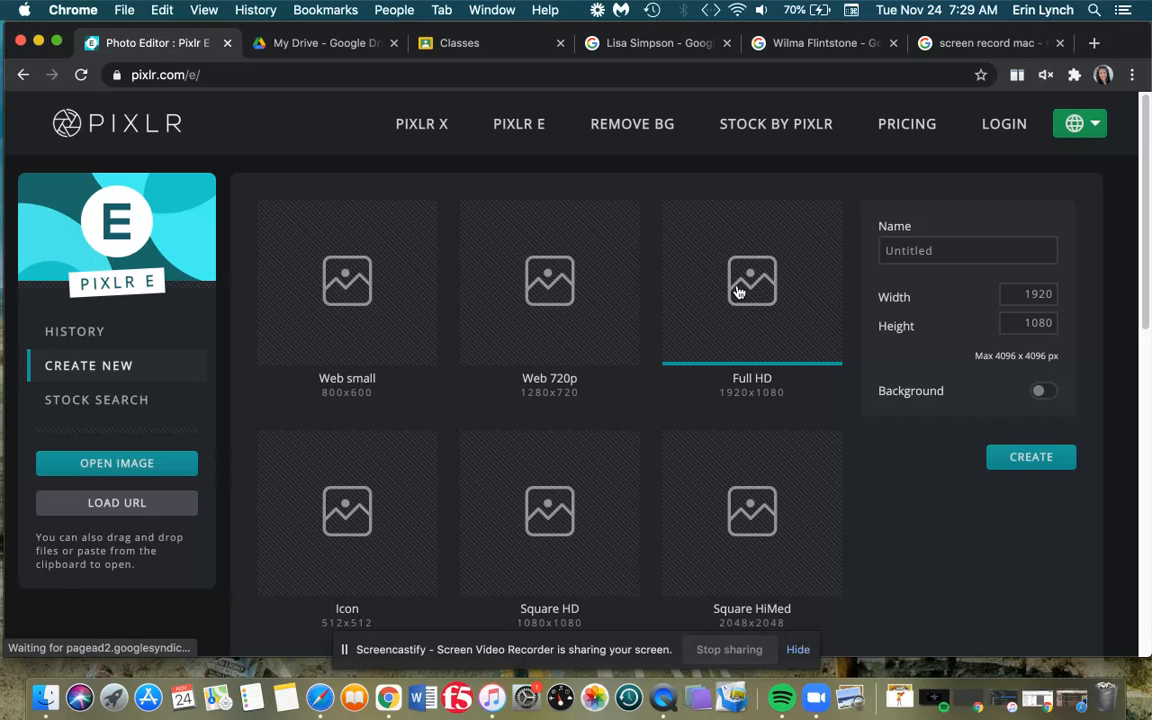
left_click(917, 250)
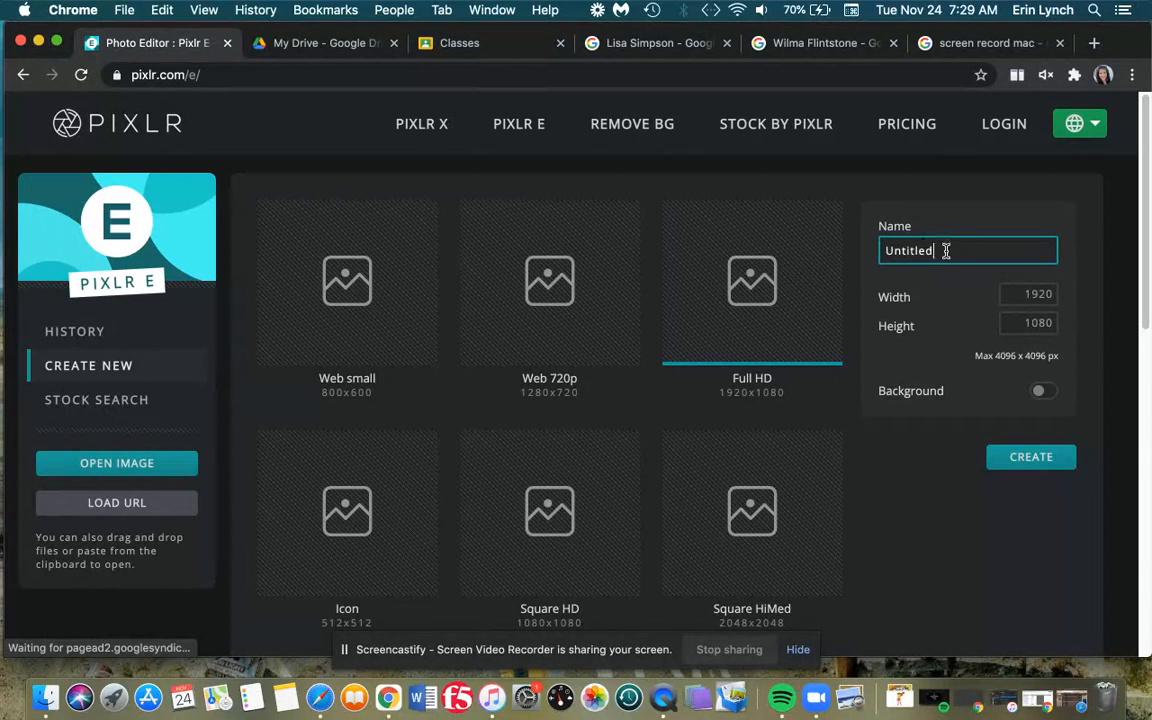
left_click_drag(946, 249, 817, 254)
key("BackSpace")
left_click(1021, 468)
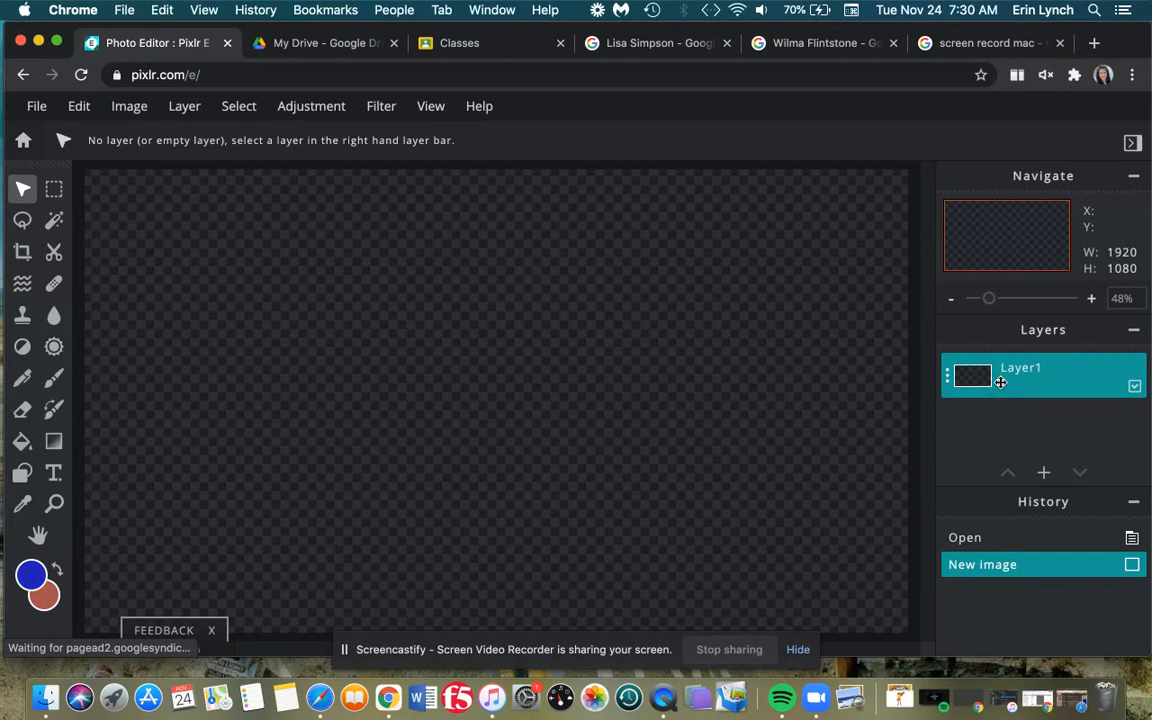
- Add wonderwoman.png as a new image layer above Layer1
left_click(185, 106)
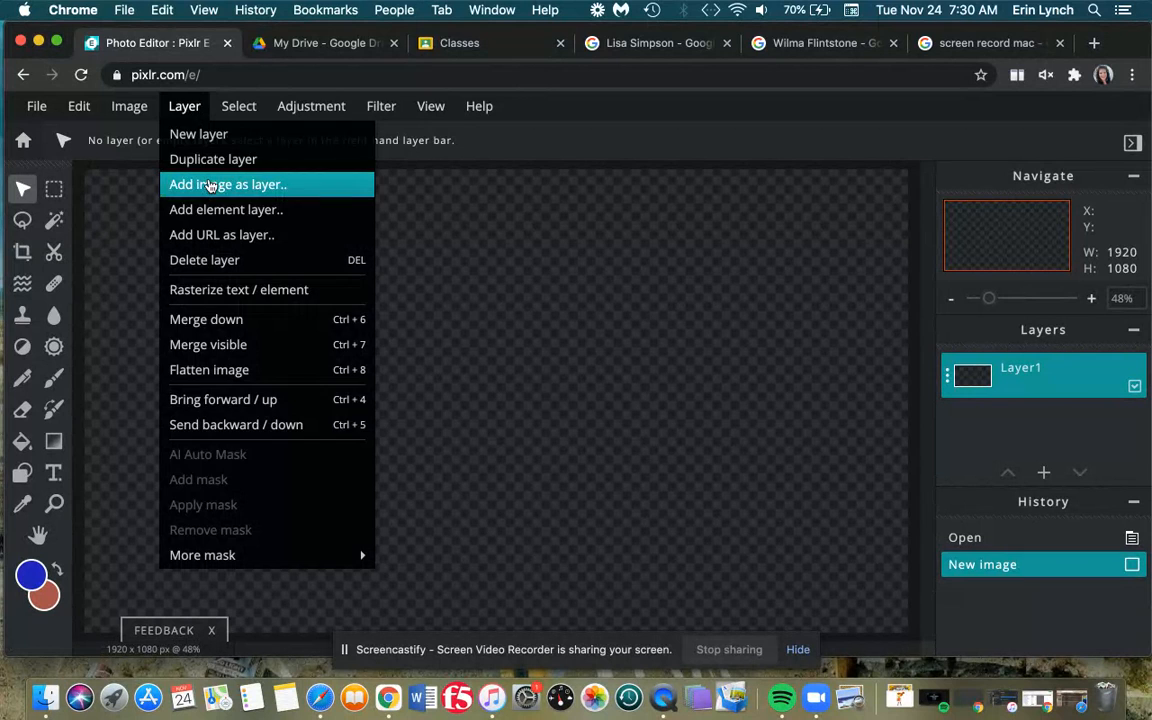
left_click(209, 184)
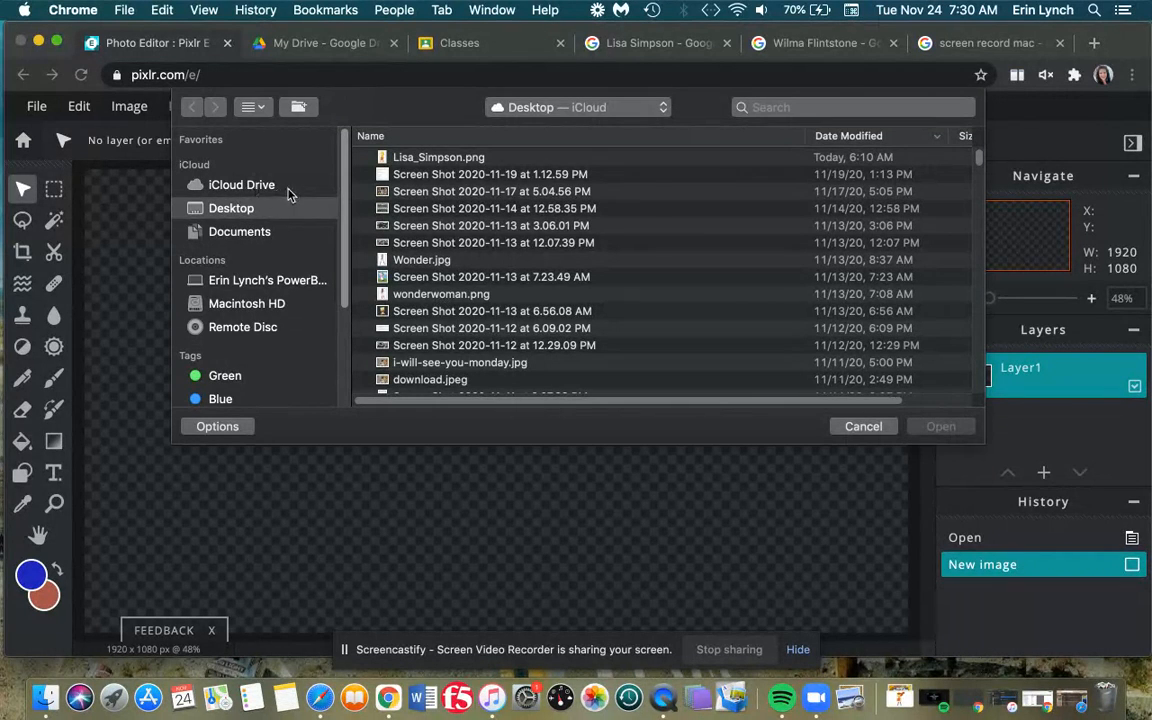
left_click(441, 296)
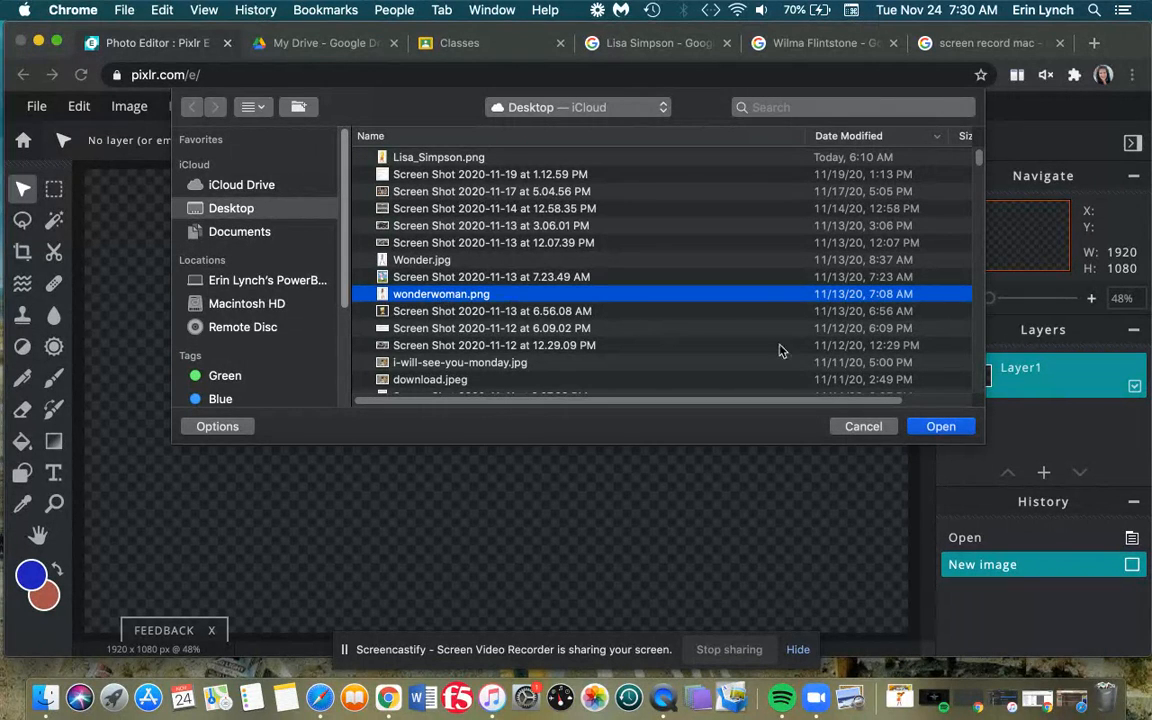
left_click(941, 427)
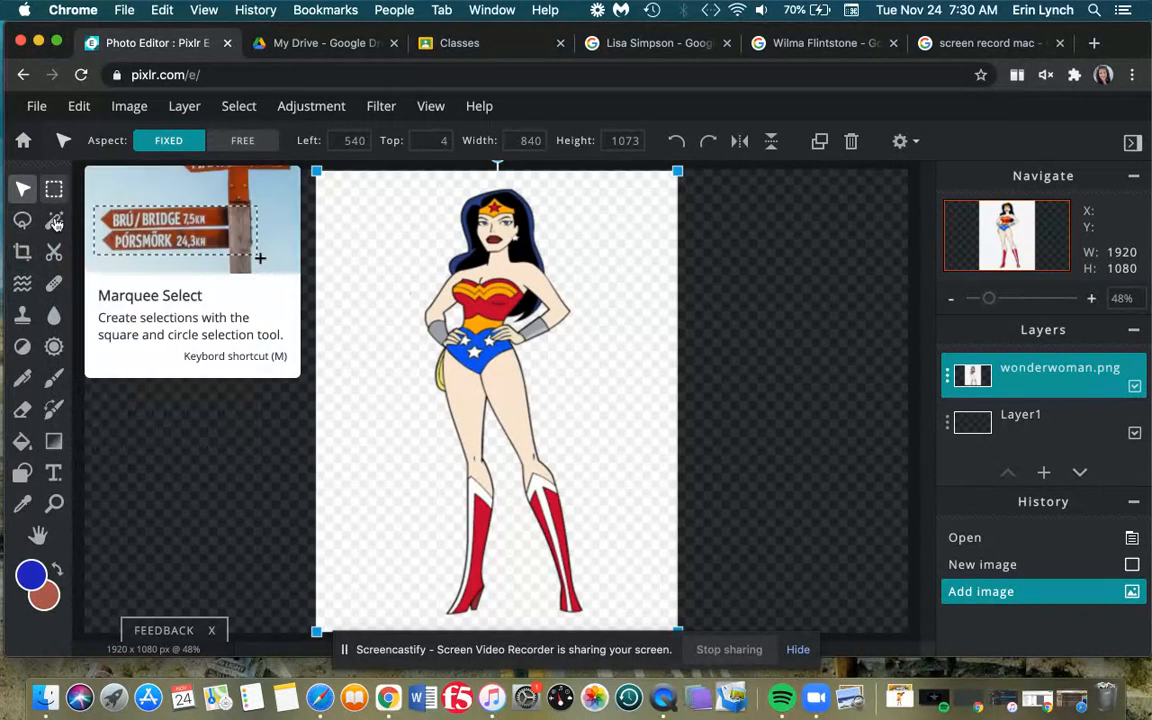
- Magic-wand select the white background around Wonder Woman, adding the gaps beside both arms
left_click(54, 221)
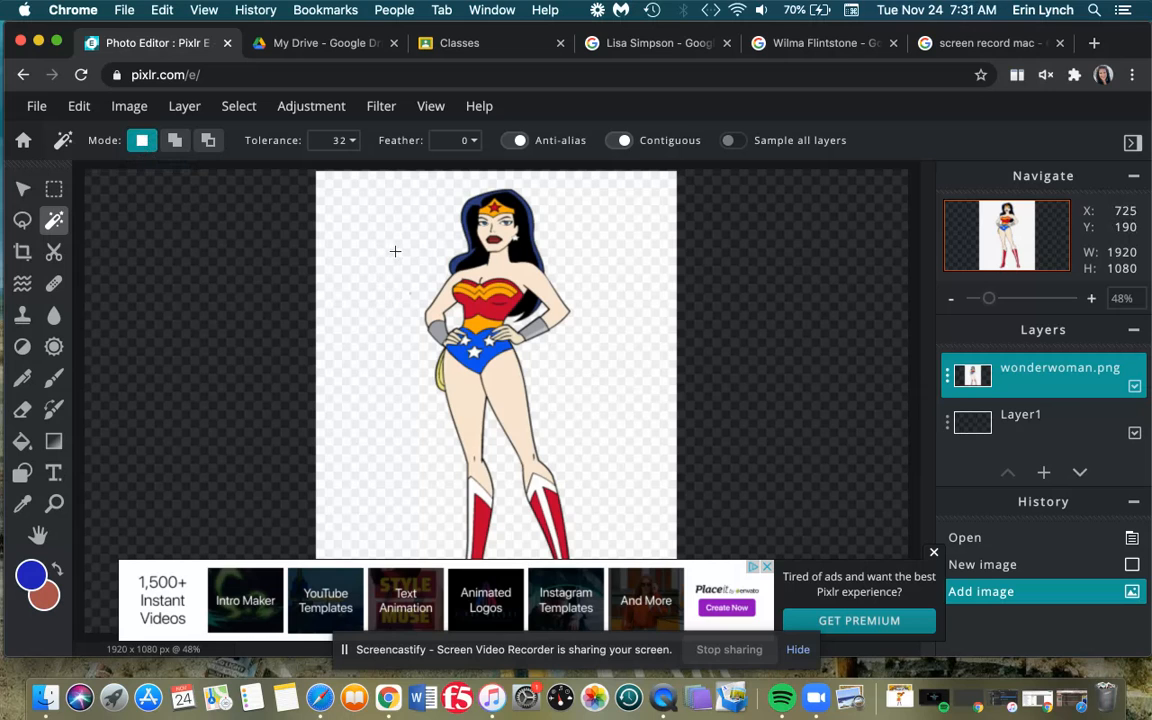
left_click(935, 556)
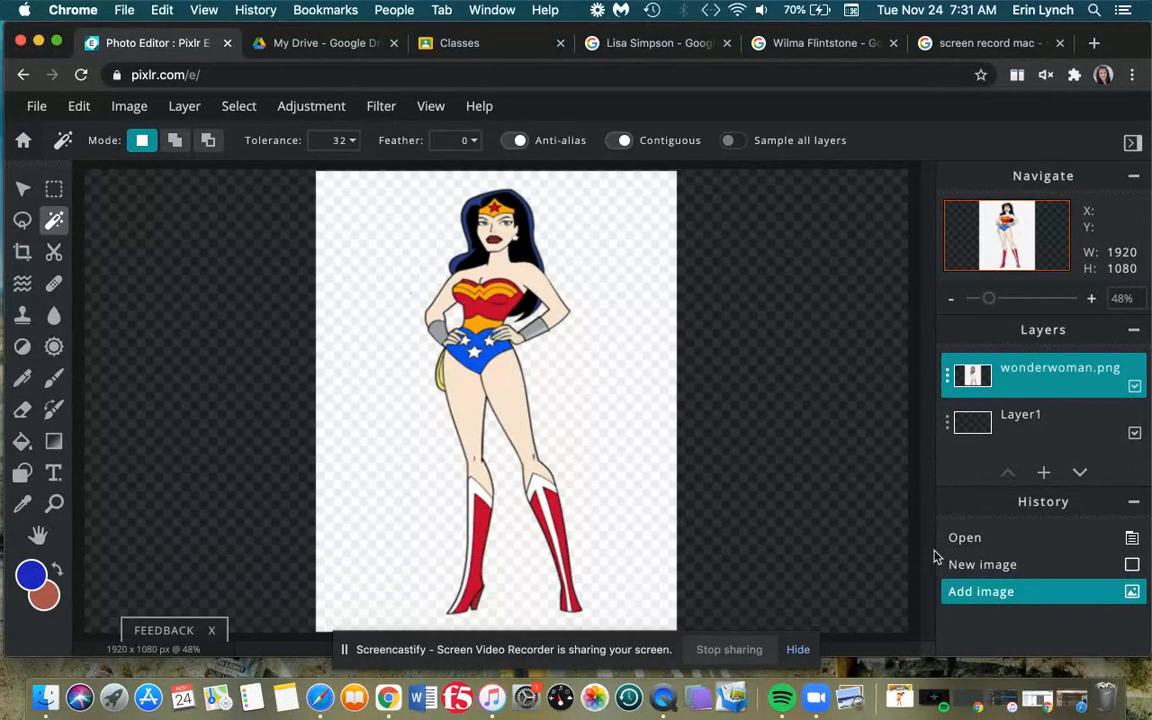
left_click(403, 224)
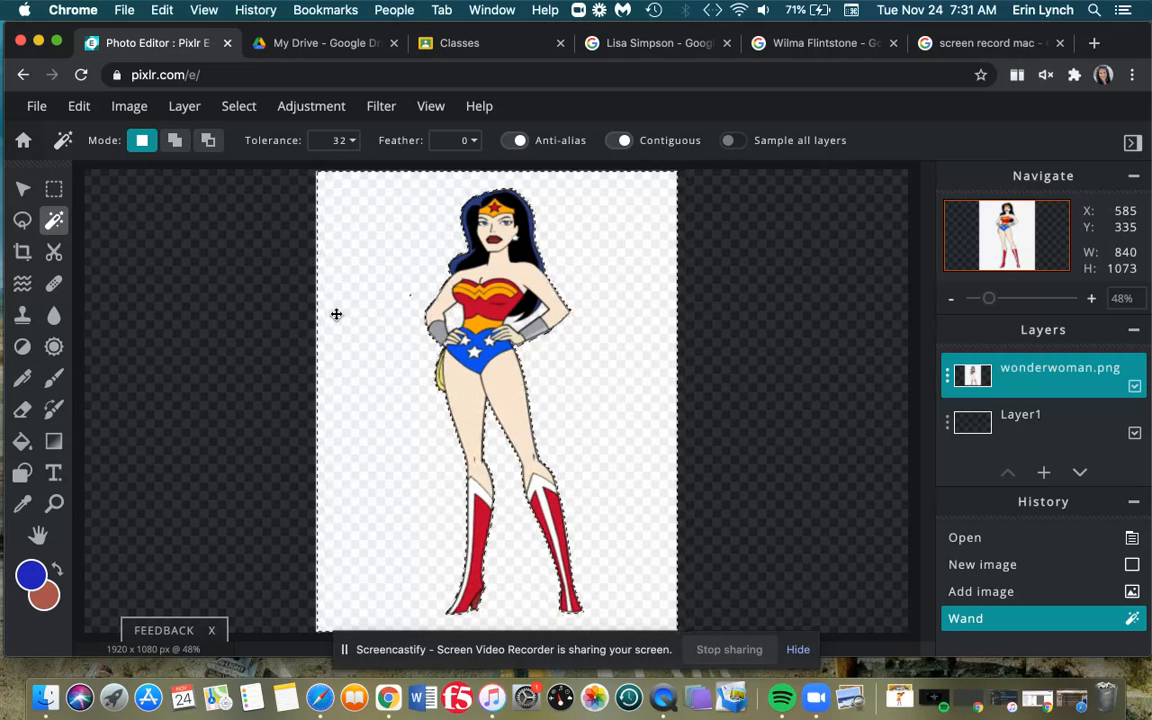
left_click(174, 142)
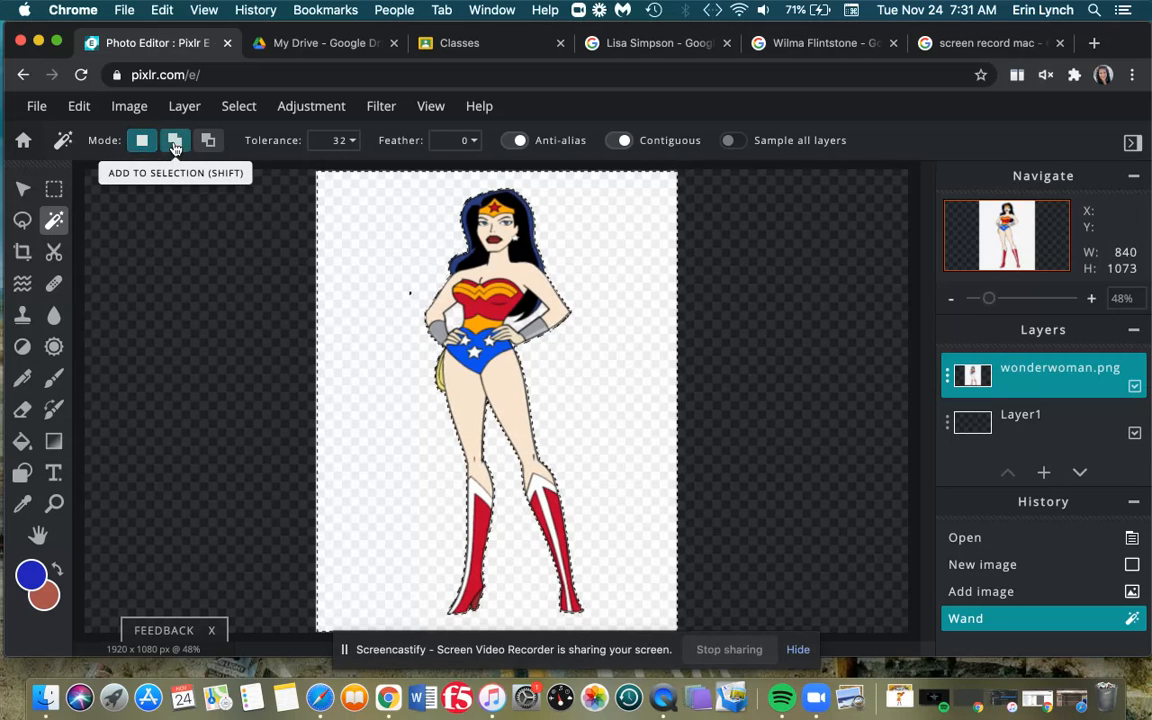
left_click(455, 330)
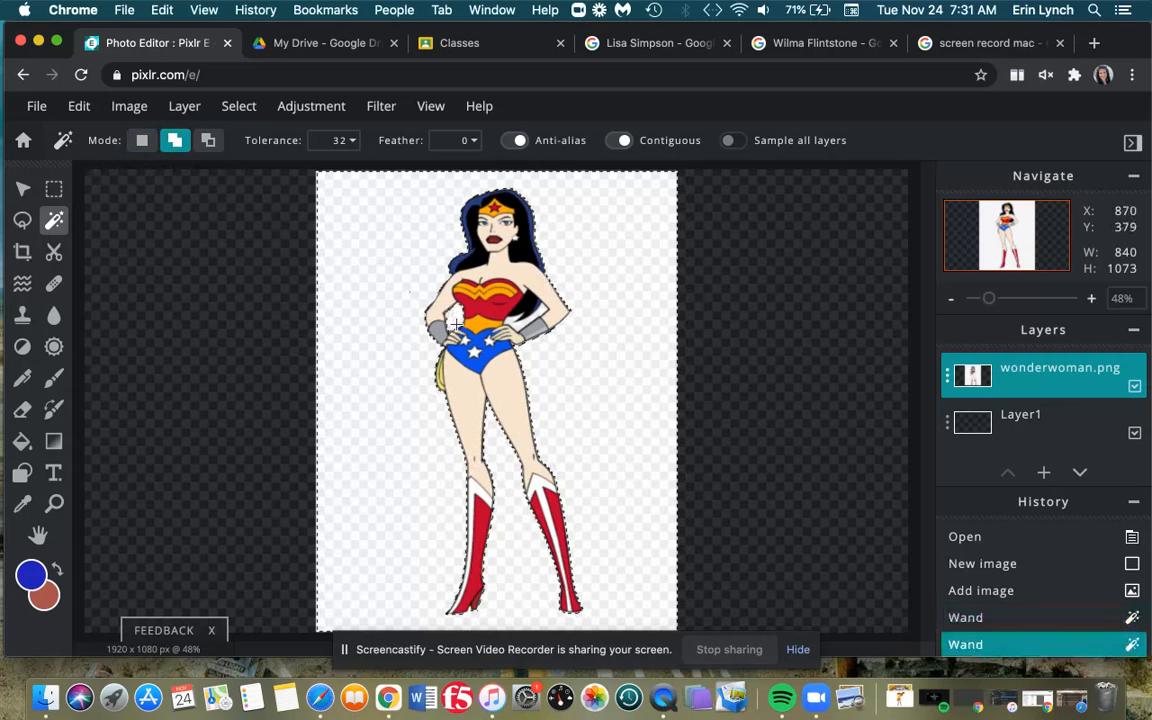
left_click(516, 323)
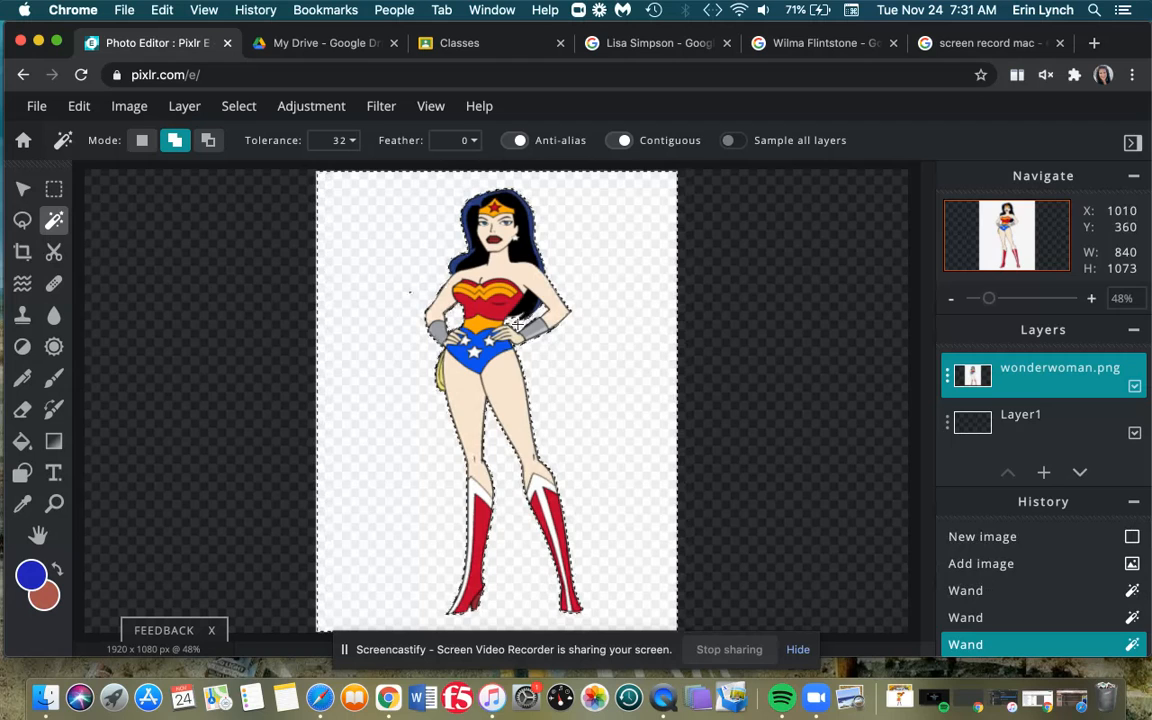
- Delete the selected background to transparency and deselect
key("Delete")
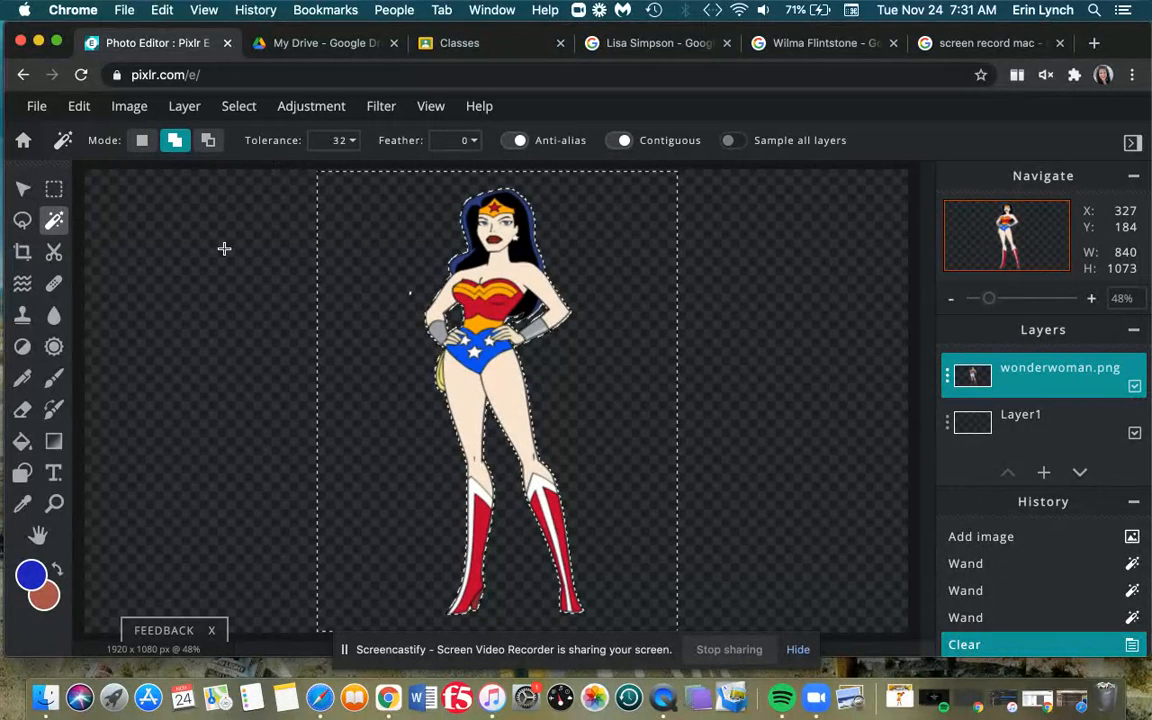
left_click(239, 106)
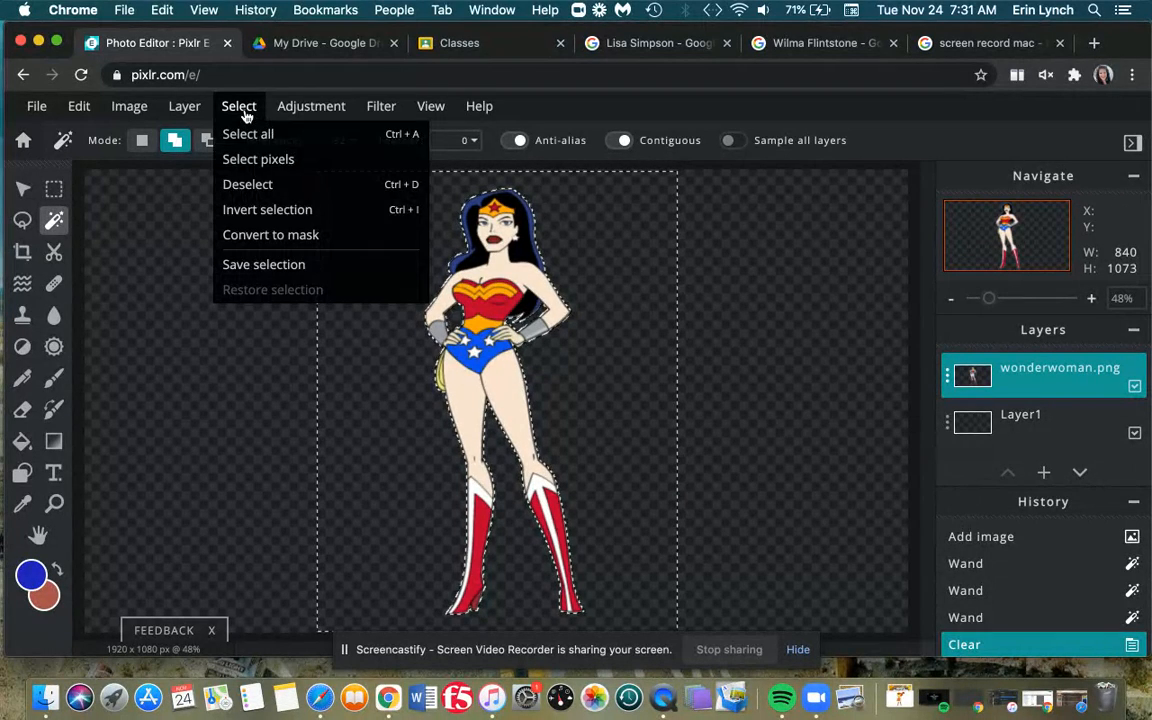
left_click(240, 188)
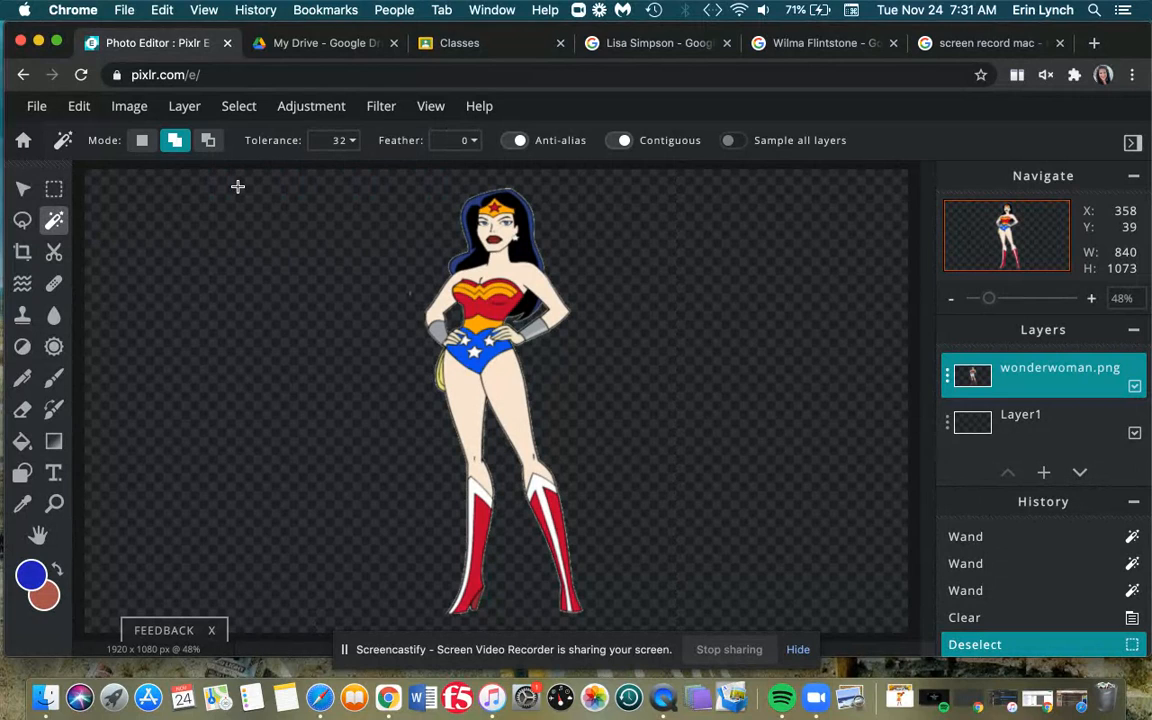
- Drag Wonder Woman to the canvas's left edge, then switch to the Lisa Simpson image results
left_click(23, 188)
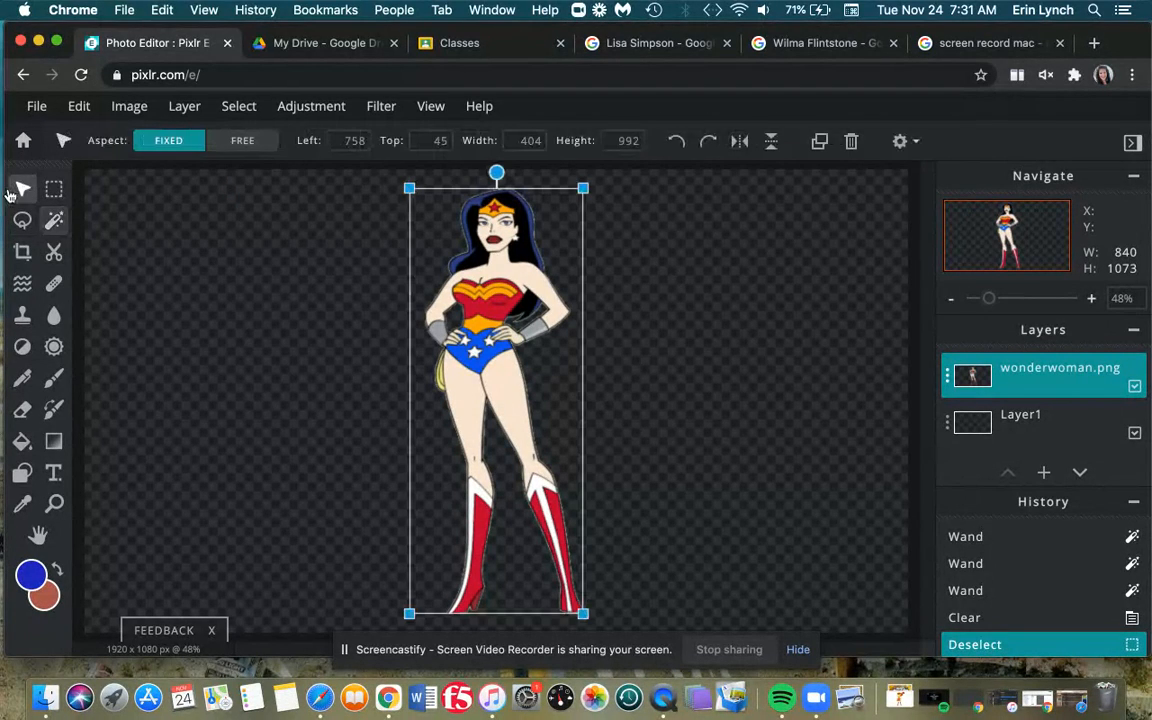
left_click_drag(563, 353, 430, 347)
left_click_drag(412, 348, 200, 349)
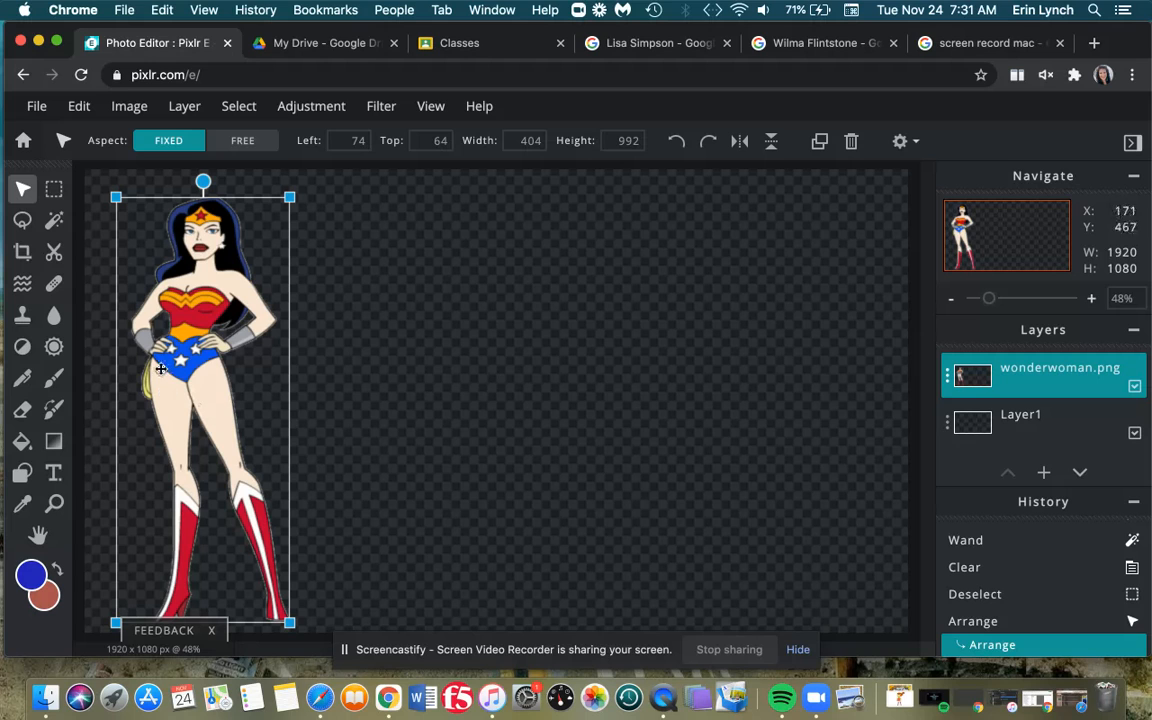
left_click(634, 44)
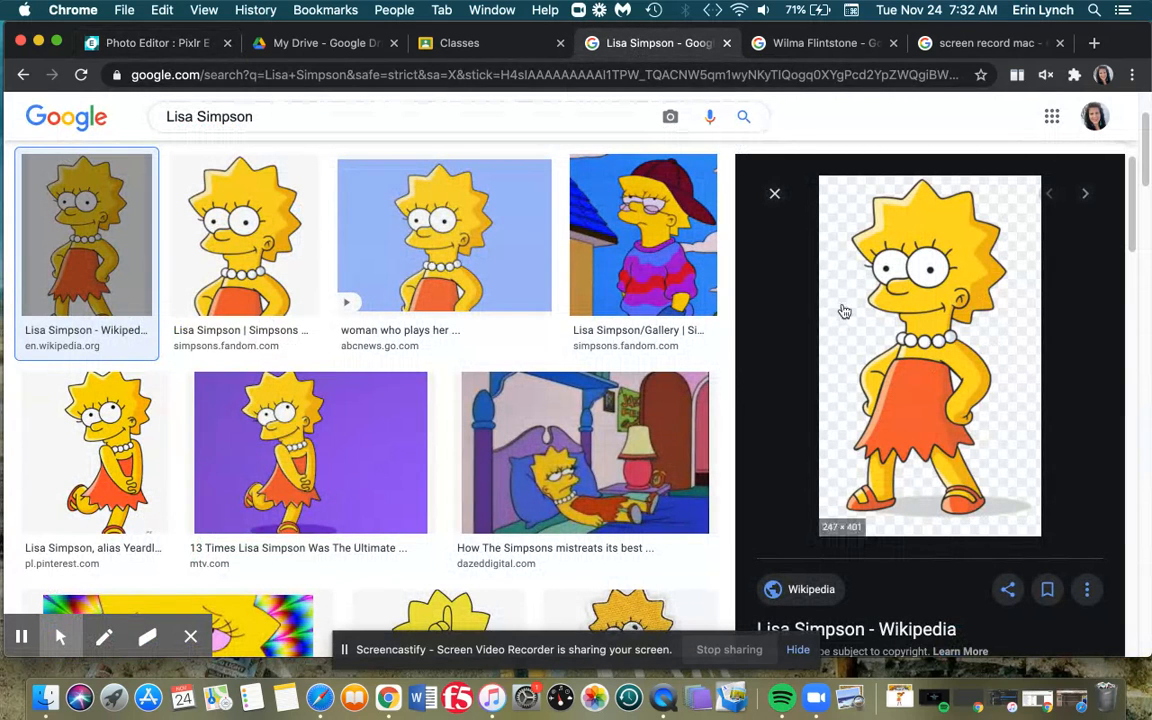
- Save the Lisa Simpson preview as Lisa_Simpson.png and return to Pixlr E
right_click(884, 394)
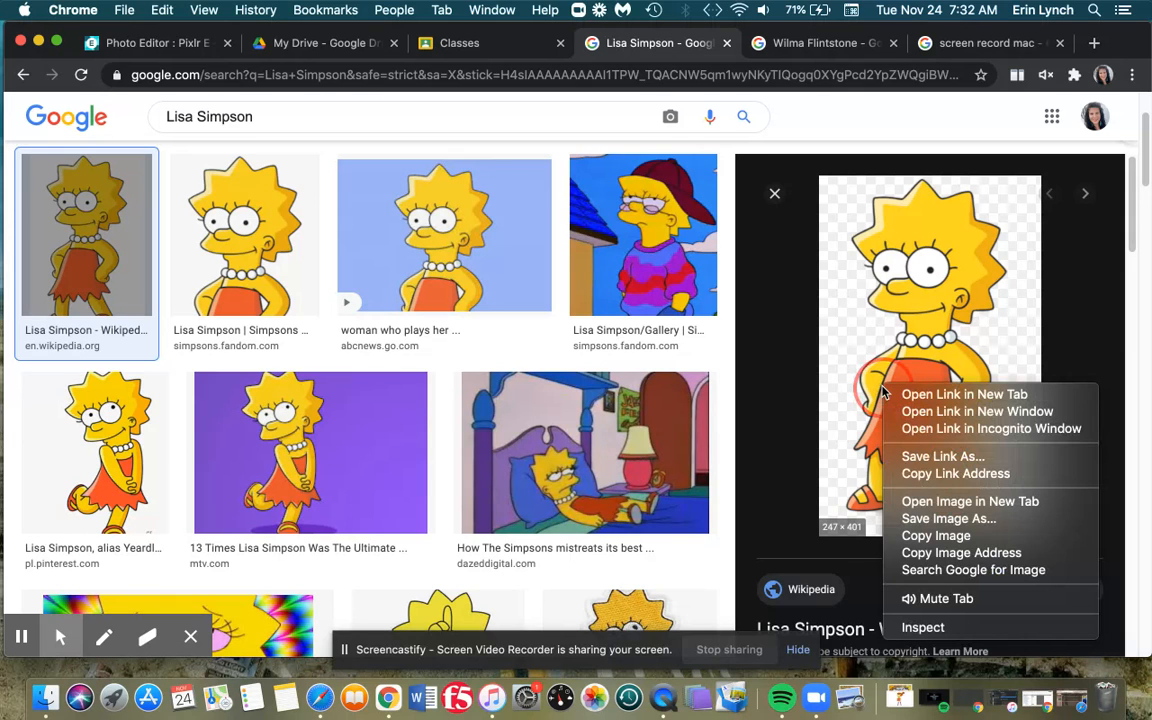
left_click(919, 520)
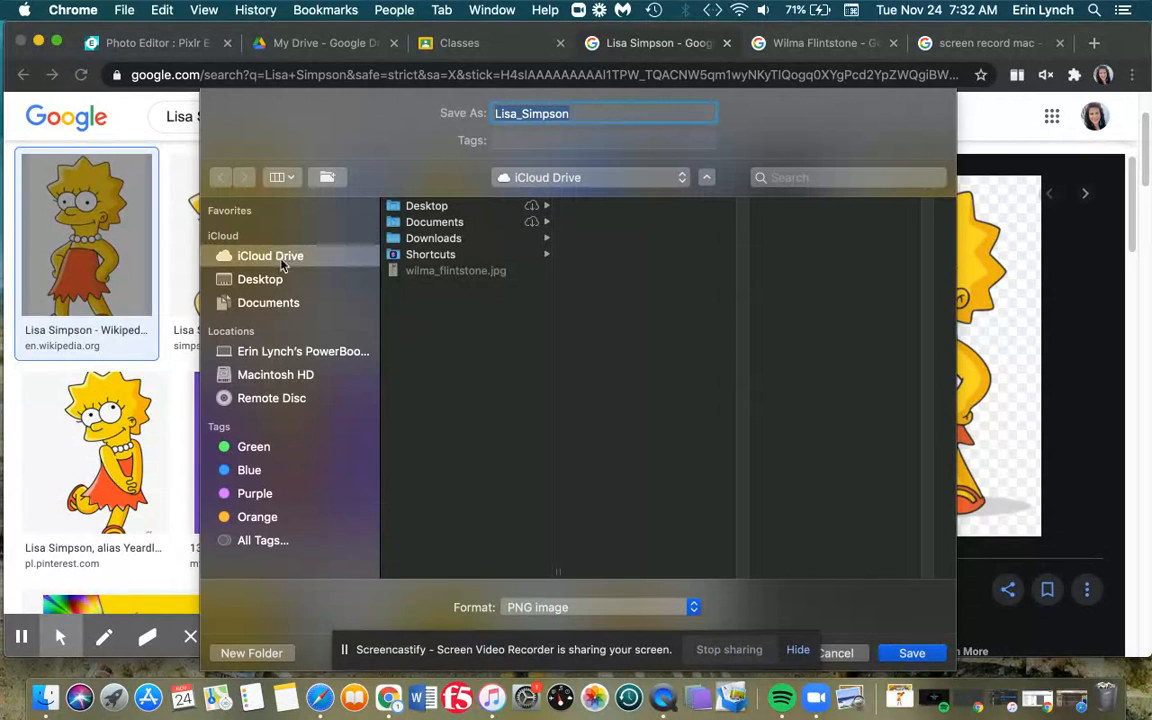
left_click(907, 653)
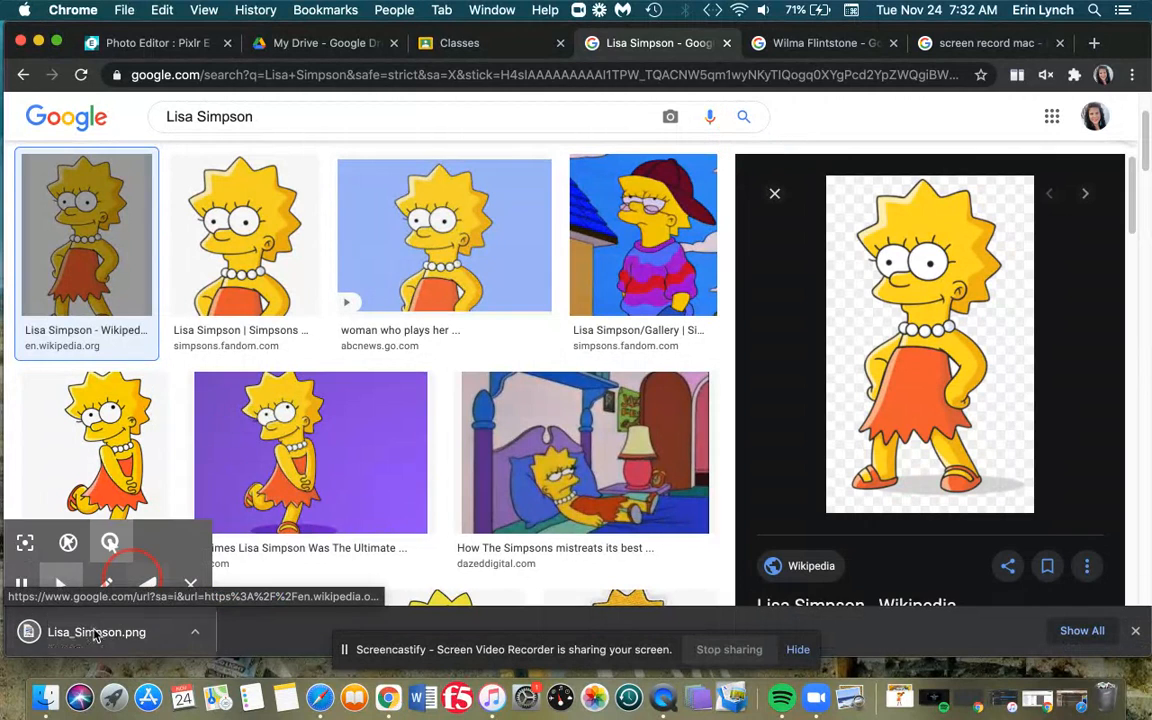
left_click(177, 47)
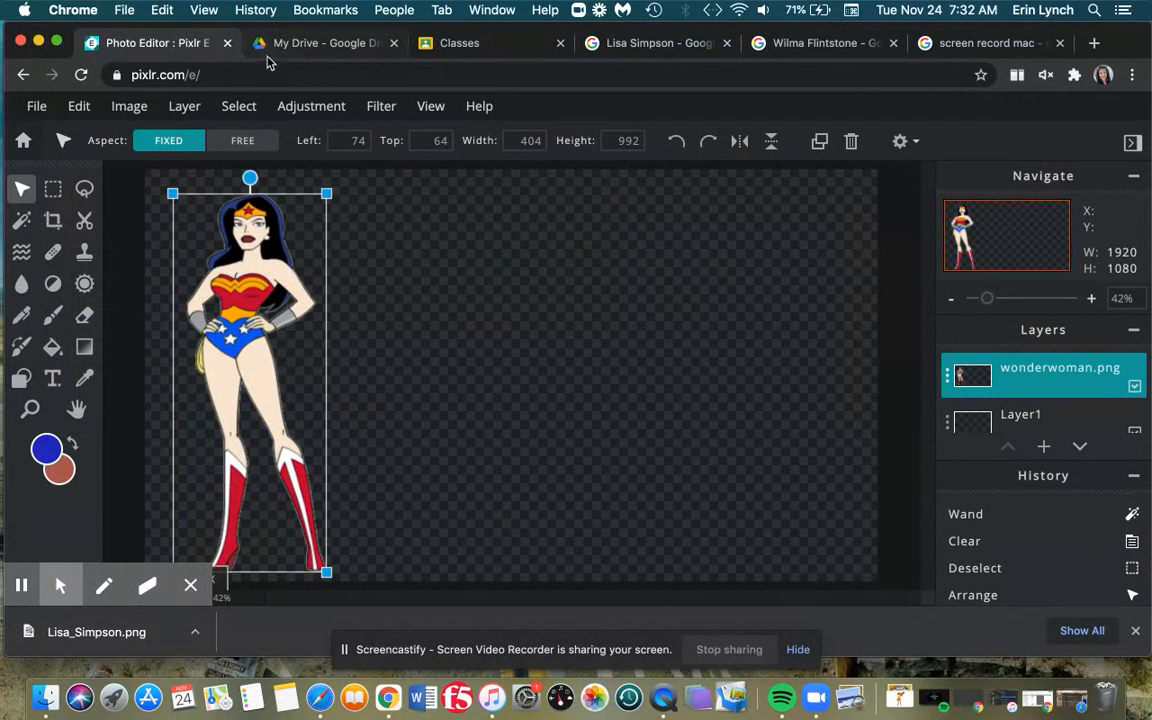
- Add Lisa_Simpson.png from iCloud Drive as a new layer beside Wonder Woman
left_click(185, 107)
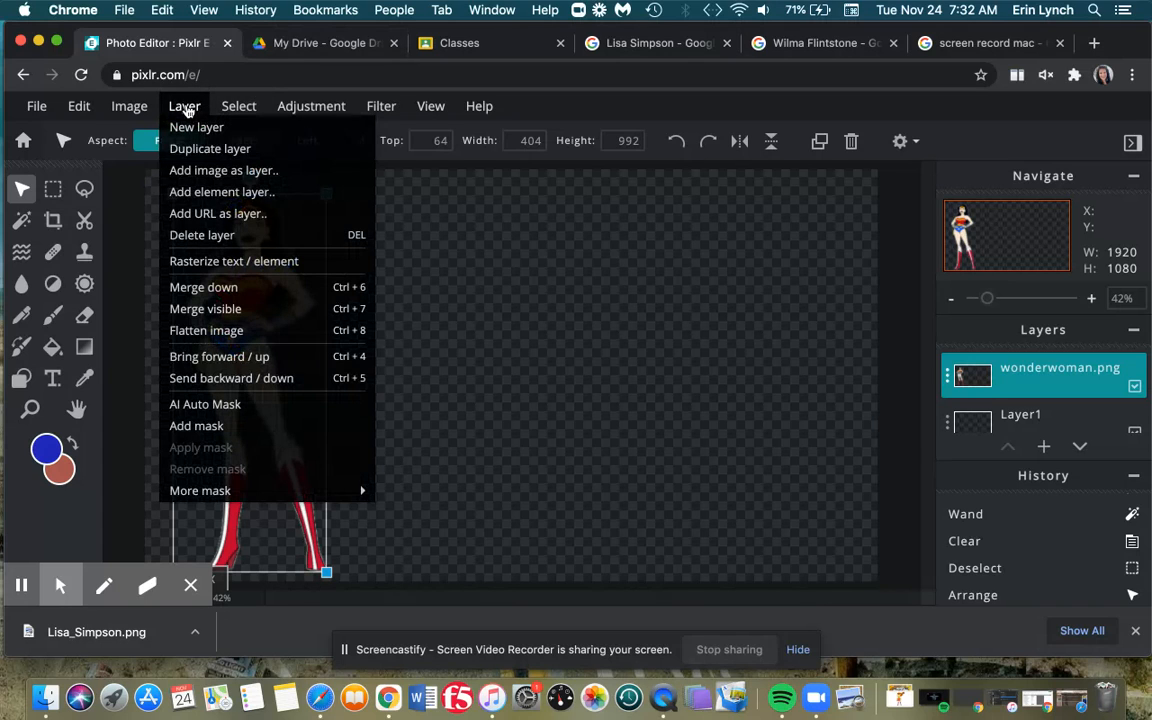
left_click(208, 176)
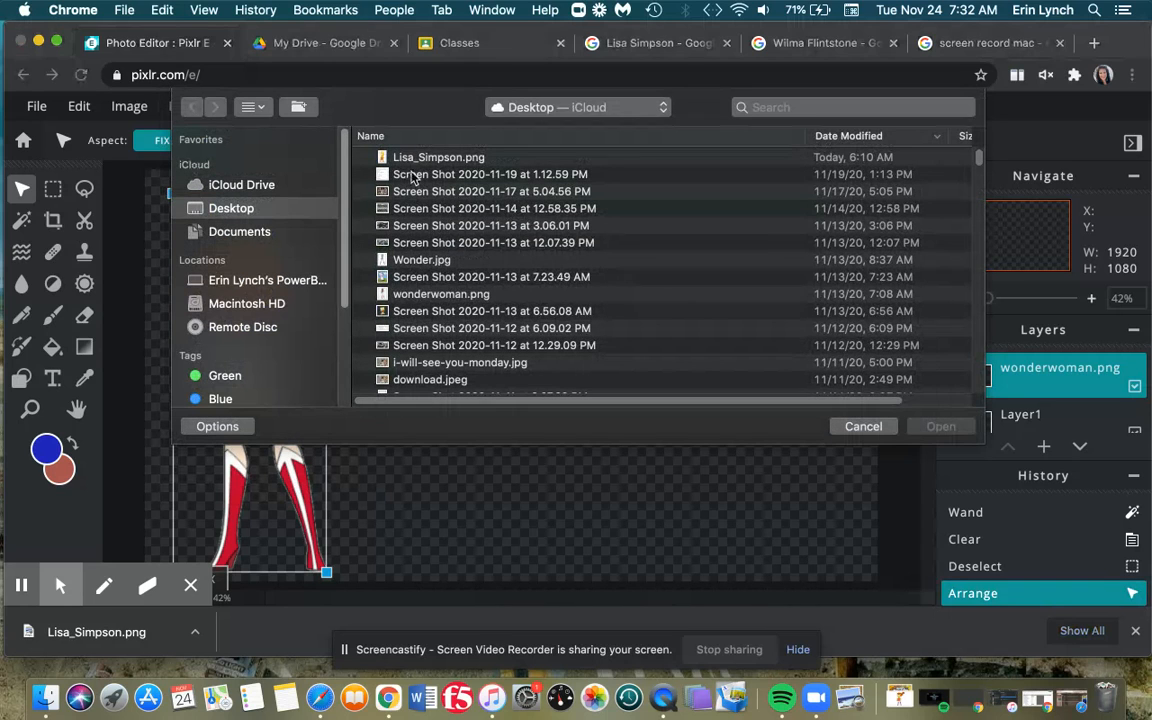
left_click(419, 160)
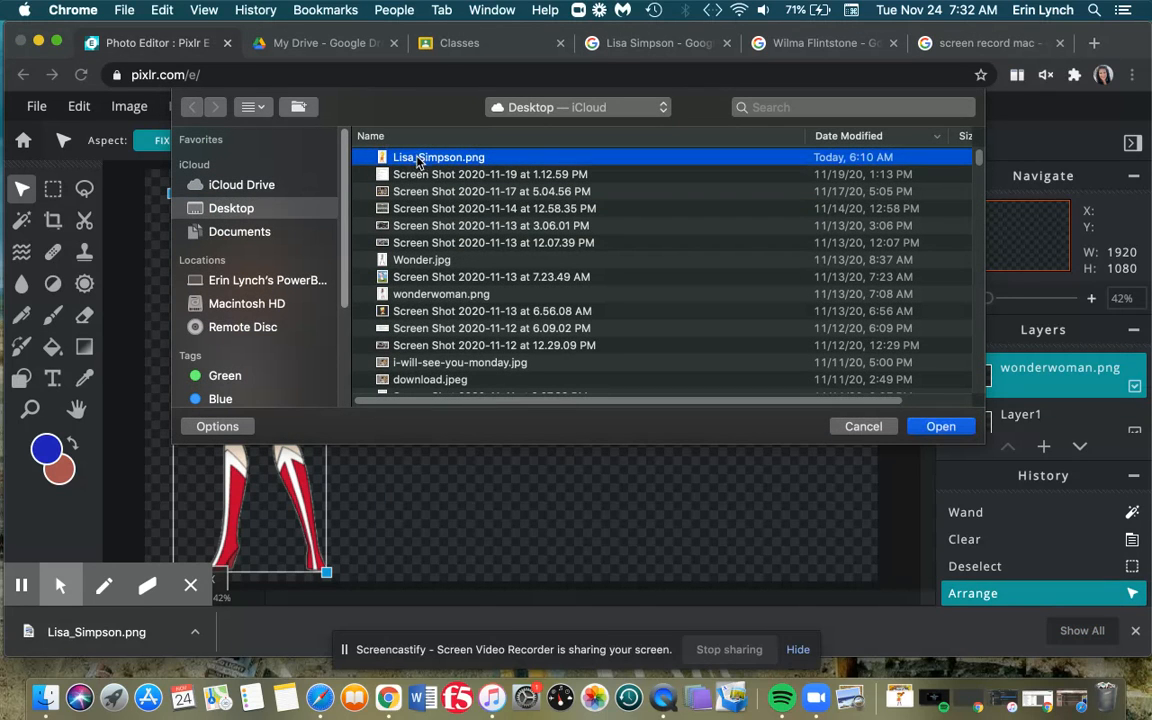
left_click(278, 186)
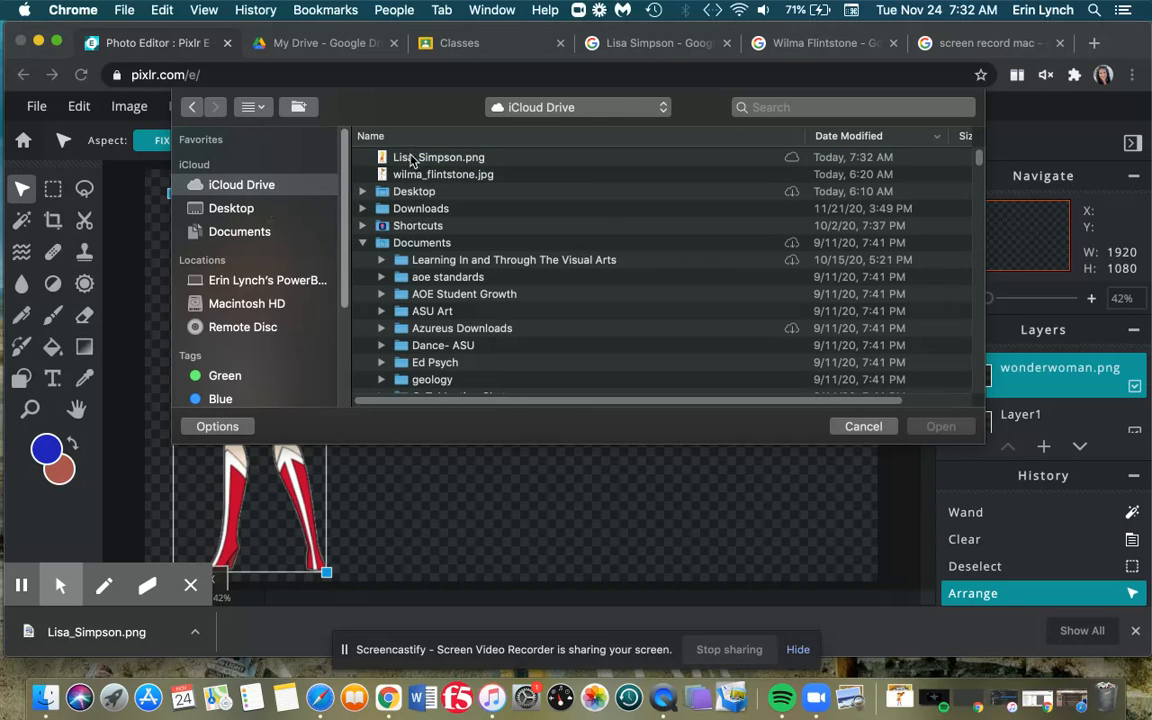
left_click(410, 160)
left_click(940, 426)
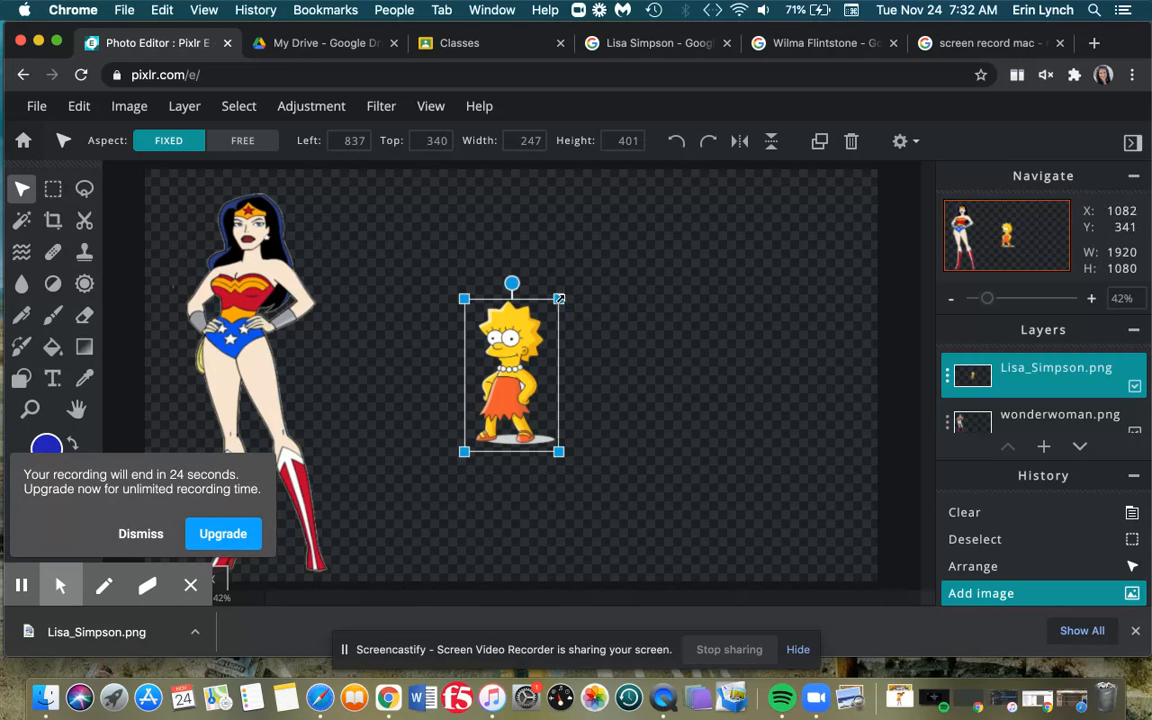
- Enlarge Lisa Simpson to about 757 × 929 by stretching her top-right and bottom-left corners
key("shift")
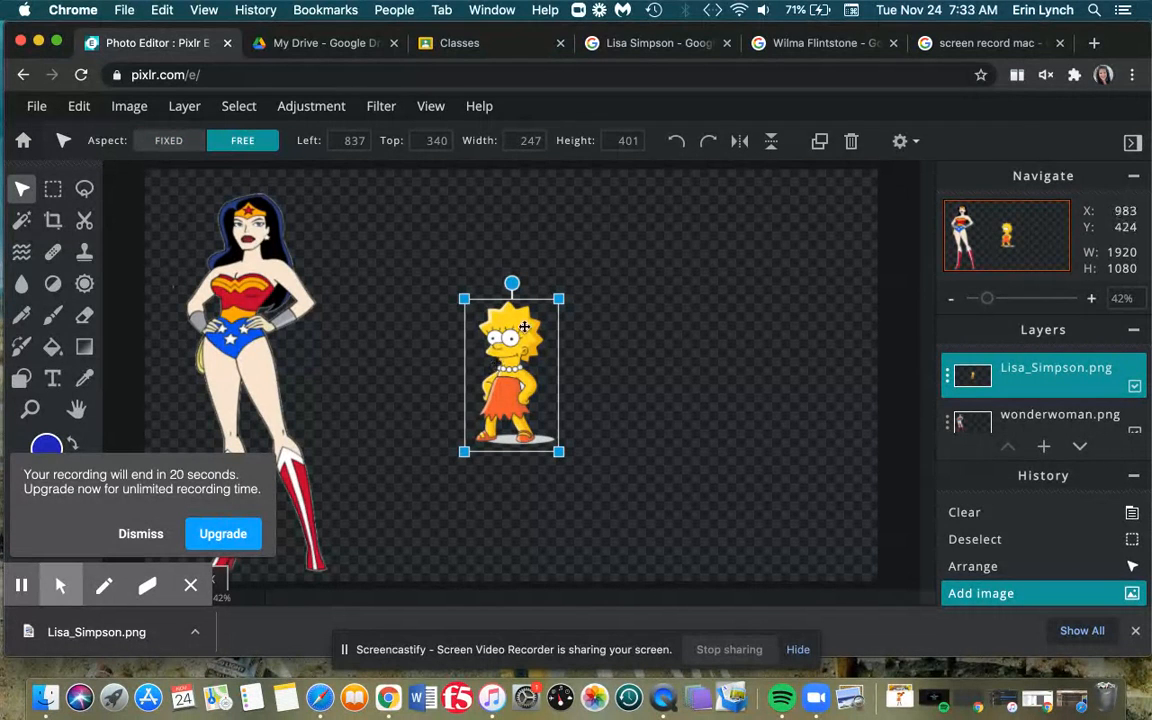
left_click_drag(558, 300, 683, 189)
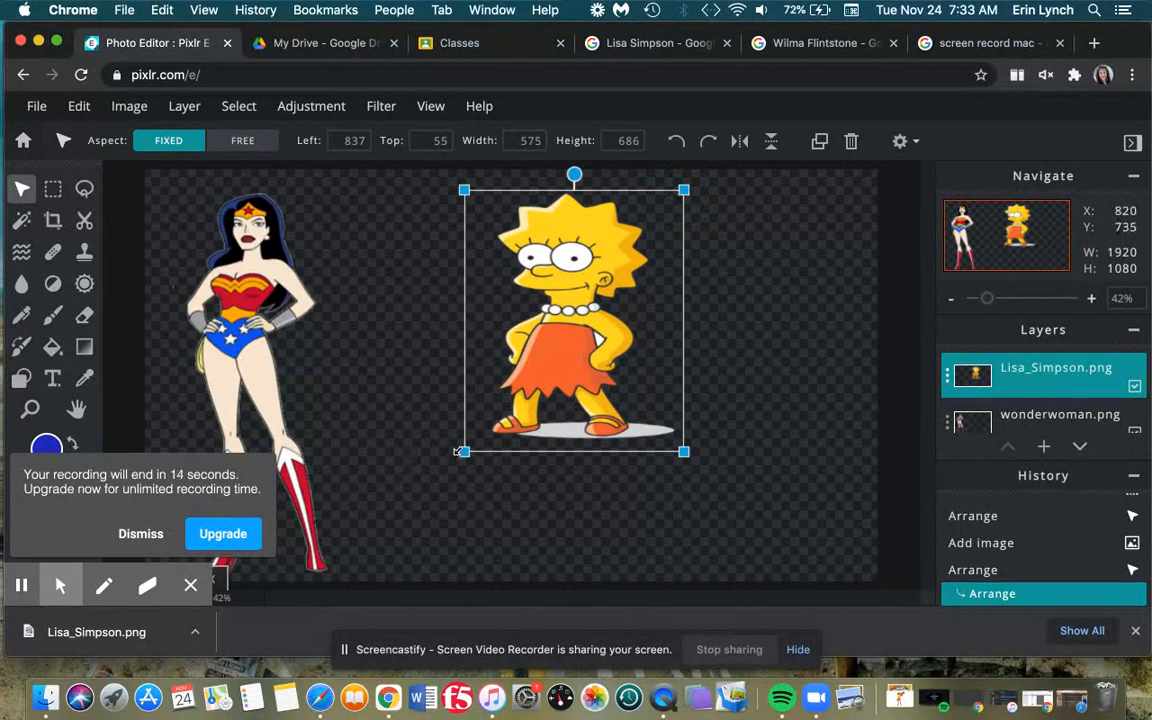
key("shift")
left_click_drag(464, 450, 395, 543)
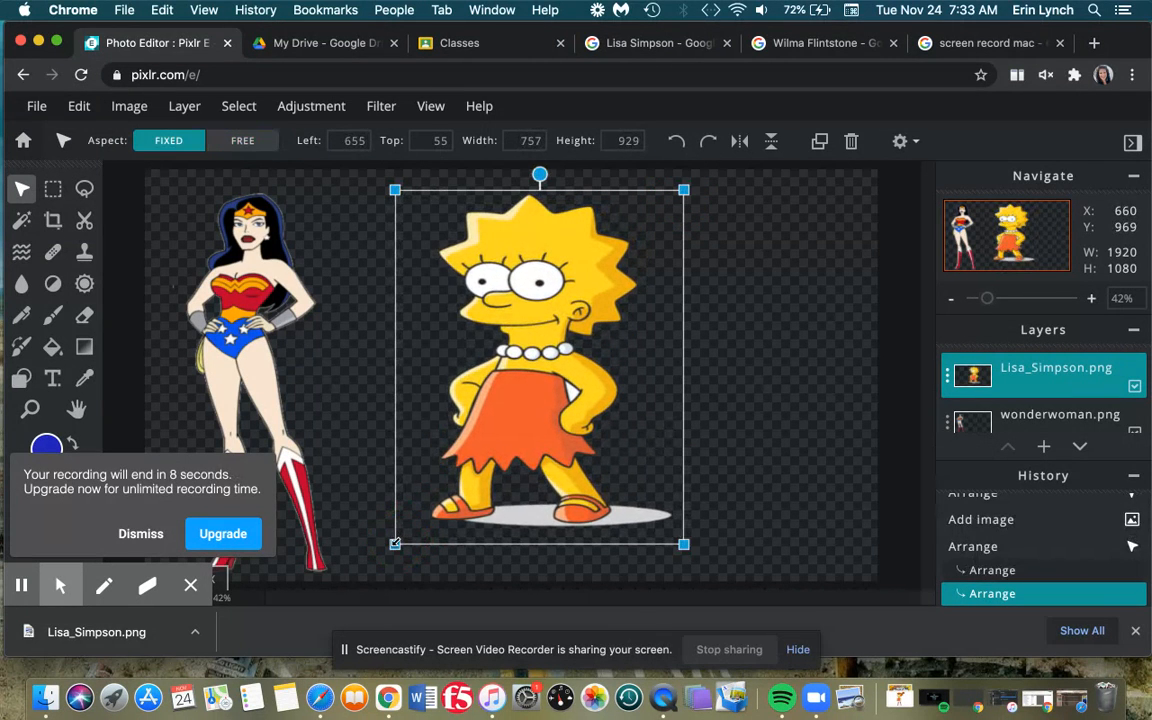